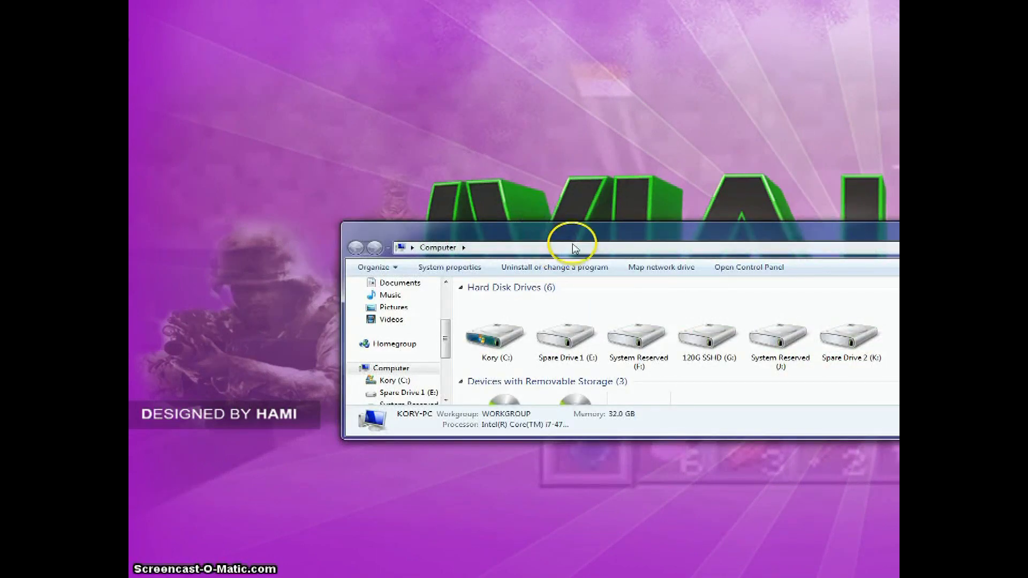
Move the Computer window aside and open the empty EMTEC (I:) USB drive
drag(574, 236, 468, 194)
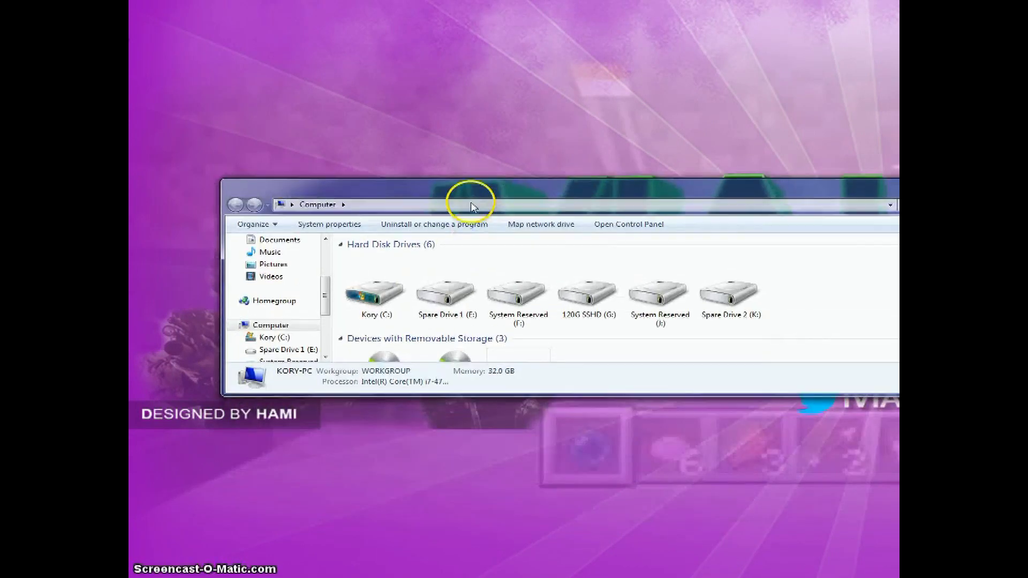
scroll(316, 340, down, 3)
click(277, 288)
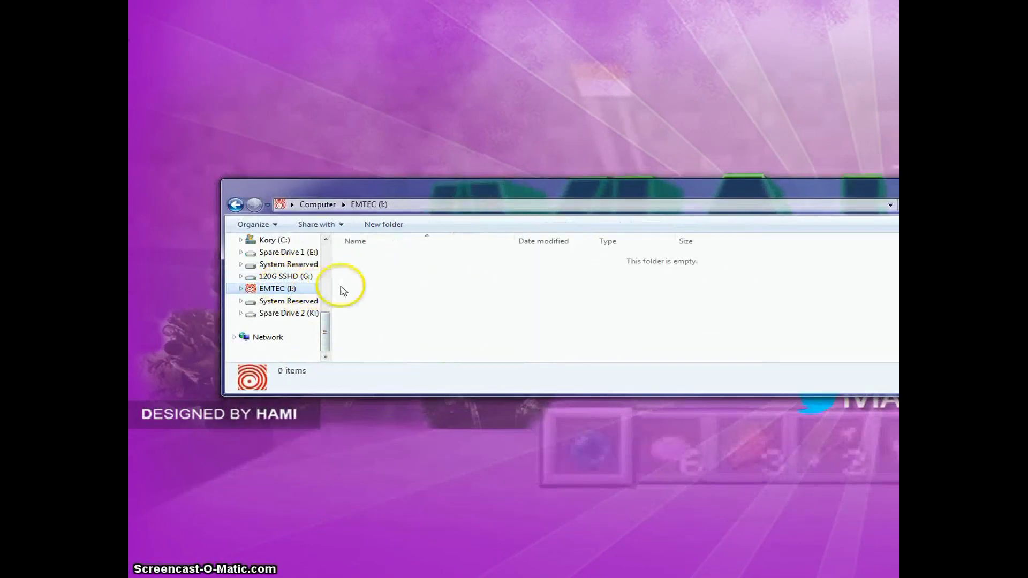
Show the EMTEC (I:) drive's Properties: FAT32 removable disk, 14.4 GB capacity
right_click(293, 289)
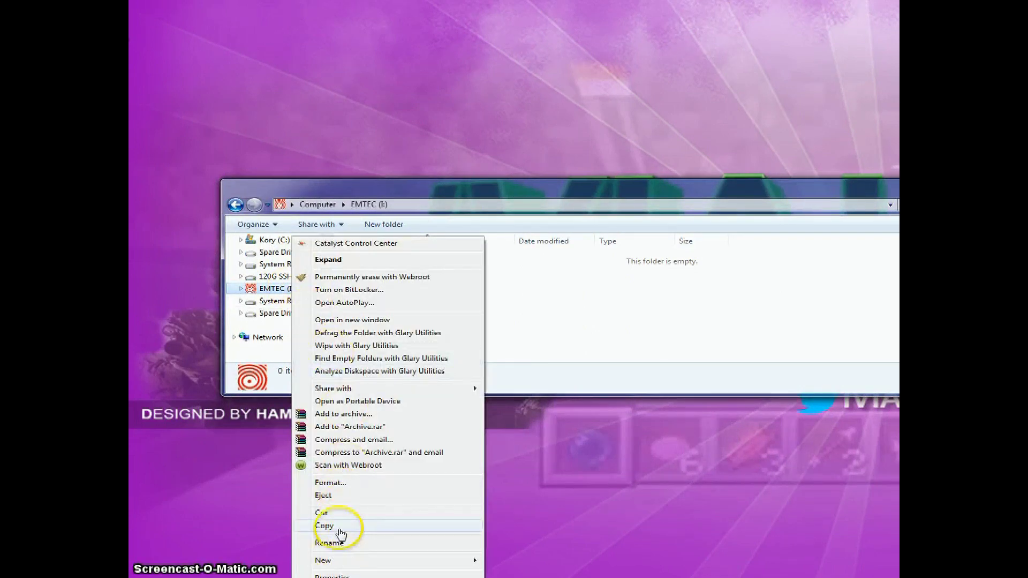
click(333, 575)
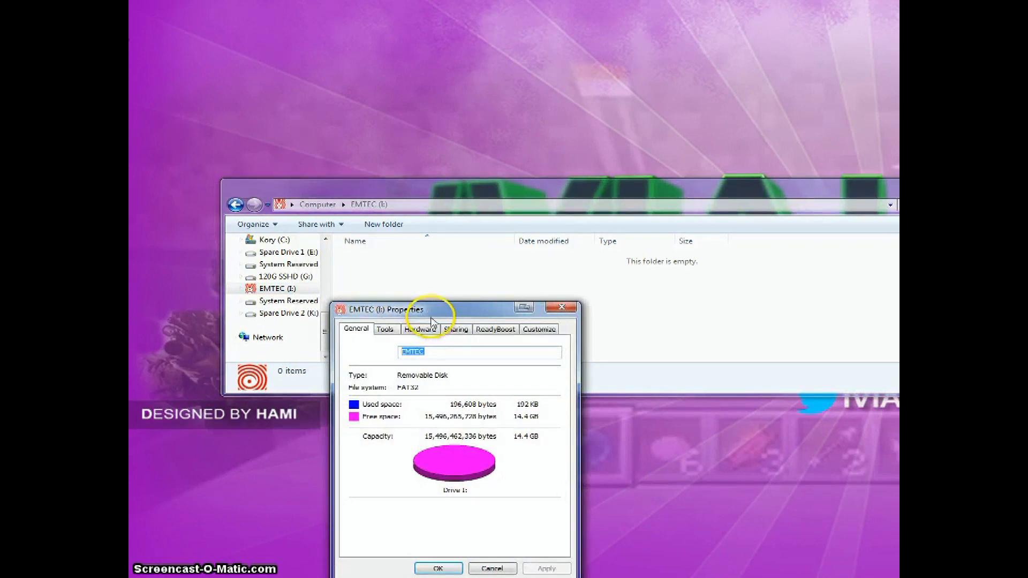
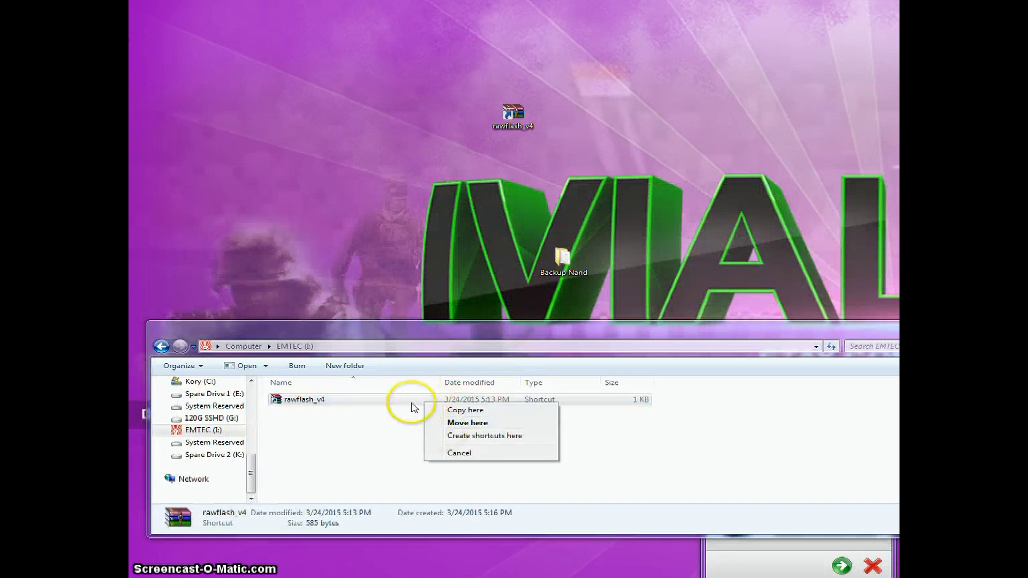
Delete the rawflash_v4 shortcut from EMTEC (I:), then open the rawflash_v4 archive in WinRAR
click(413, 405)
right_click(412, 405)
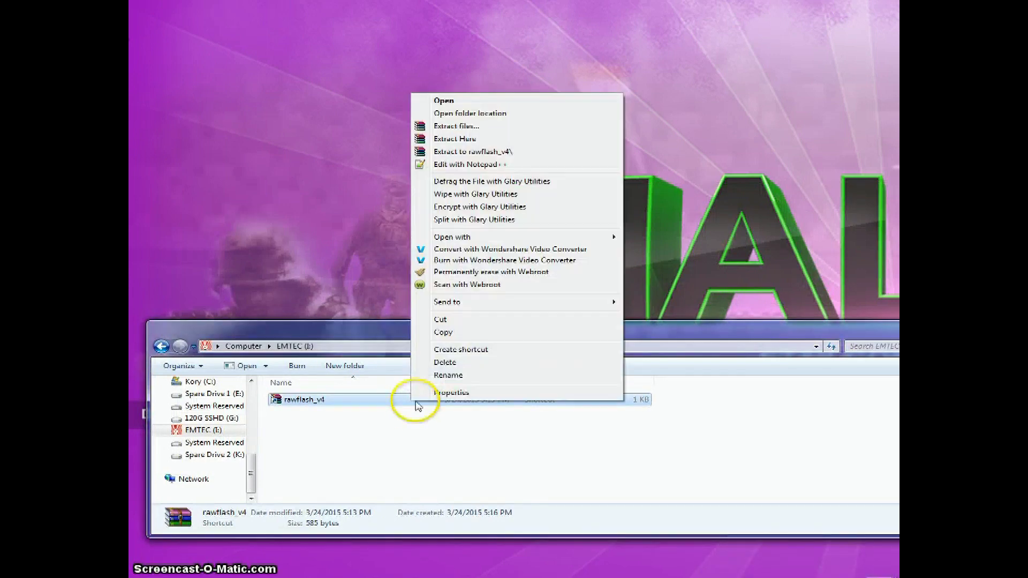
click(452, 364)
click(444, 340)
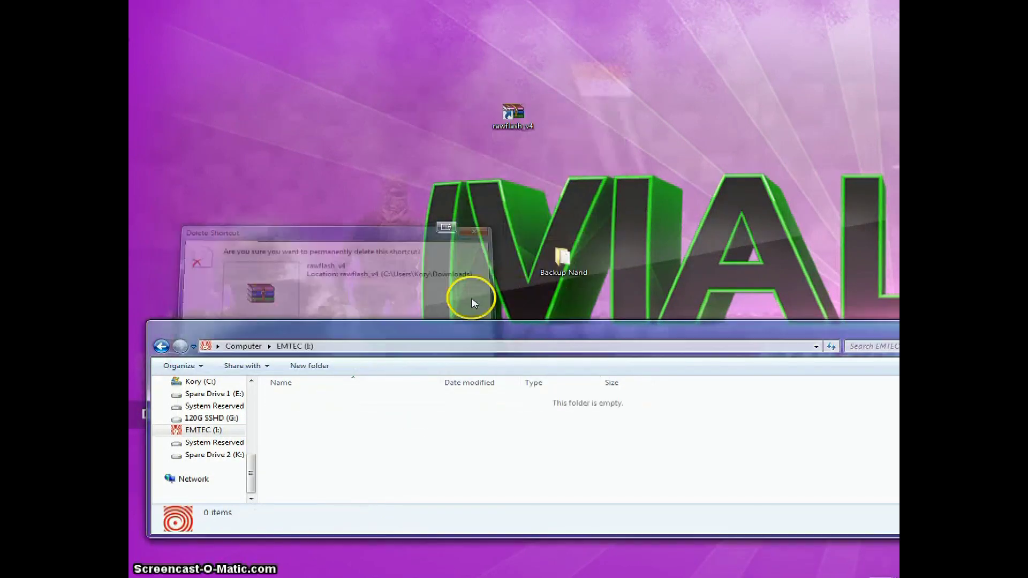
drag(512, 113, 463, 260)
double_click(462, 259)
Extract libxenon, src, Makefile, readme and xenon.elf from rawflash_v4.zip onto EMTEC (I:), then close WinRAR
drag(361, 73, 699, 97)
drag(362, 266, 459, 259)
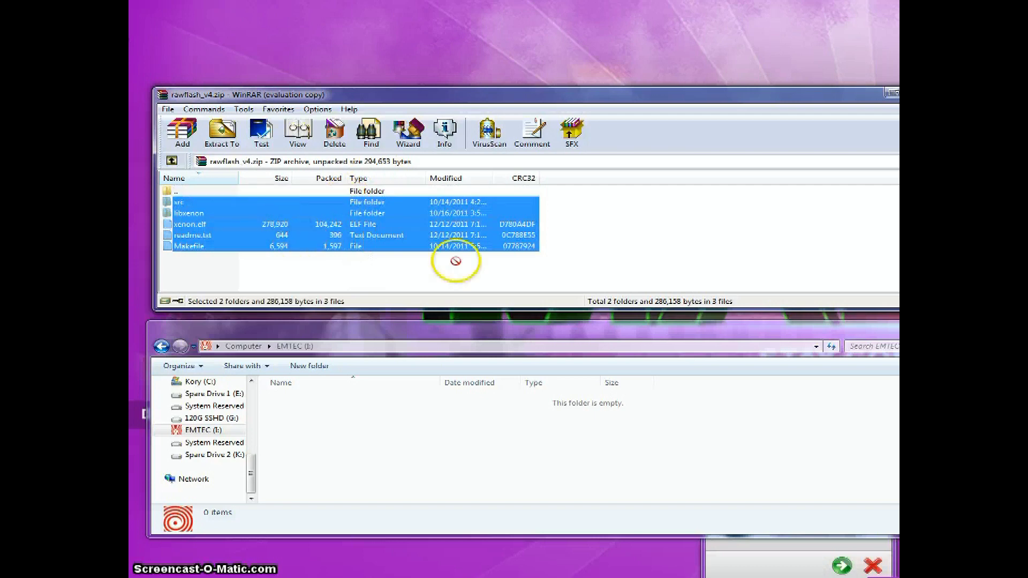
click(470, 484)
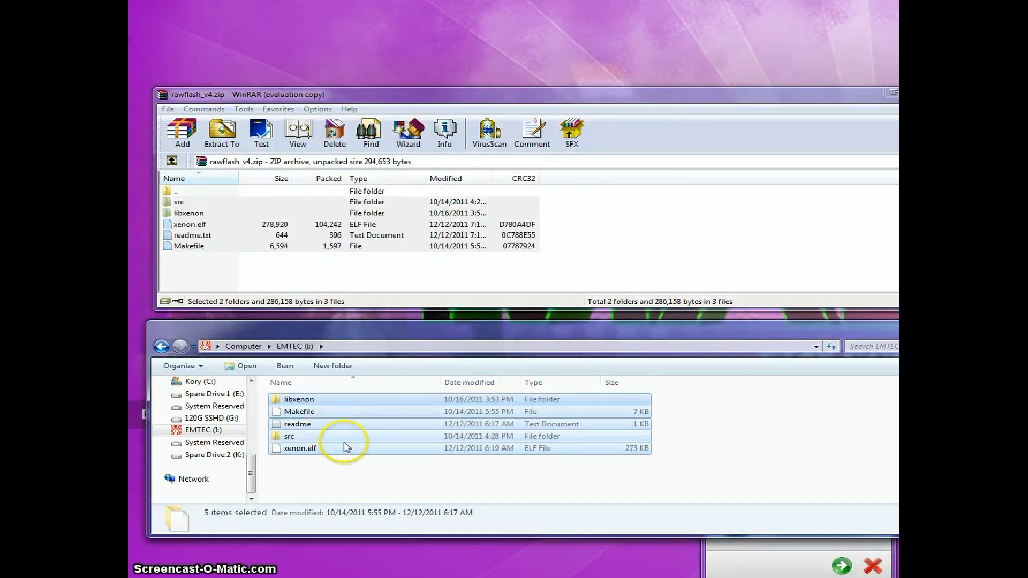
click(369, 492)
drag(692, 95, 534, 89)
click(810, 85)
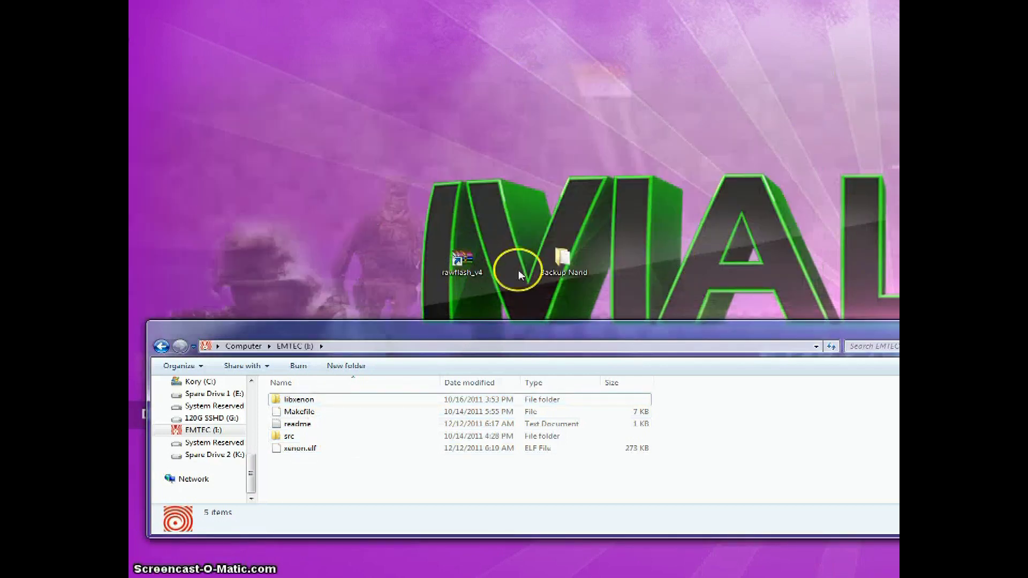
Copy the 16,896 KB flashdmp.bin from the Backup Nand folder onto the EMTEC (I:) drive
double_click(568, 270)
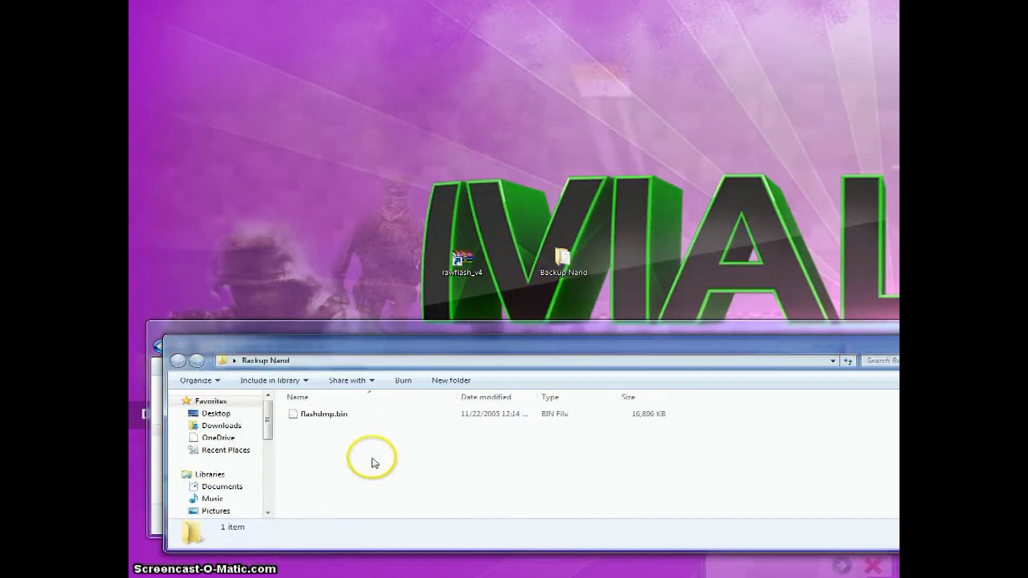
drag(403, 346, 399, 114)
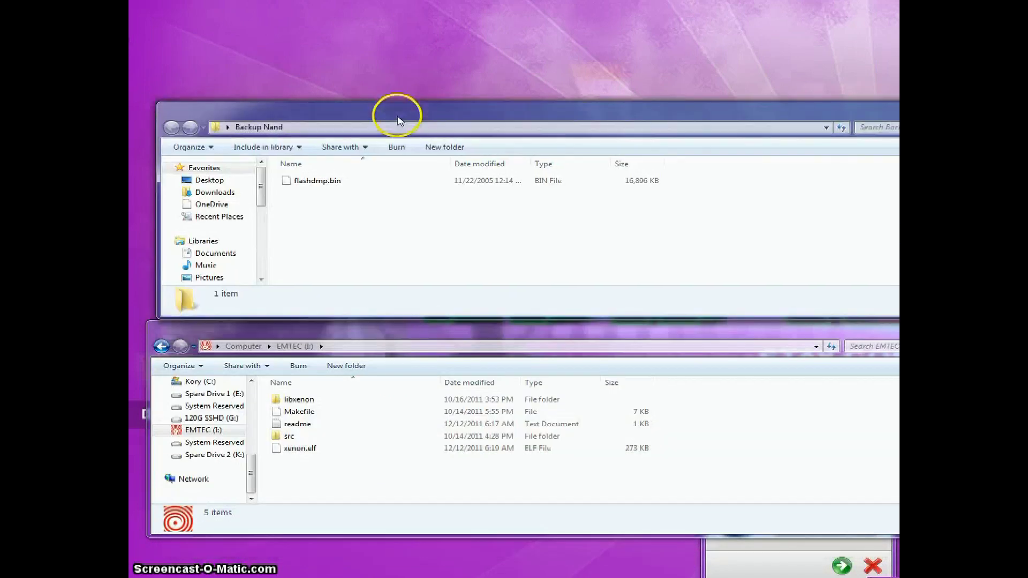
right_click(314, 187)
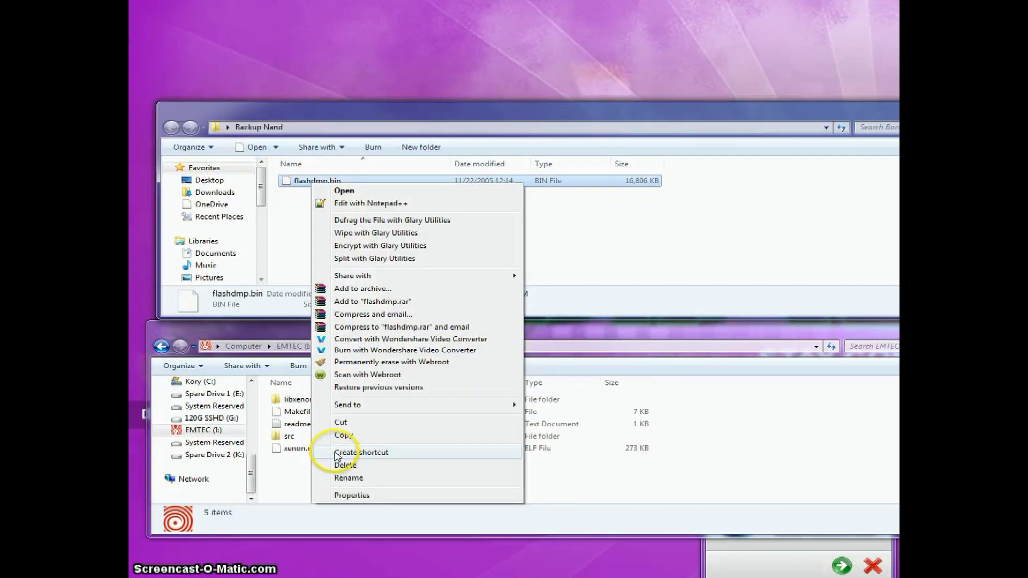
click(352, 439)
click(305, 481)
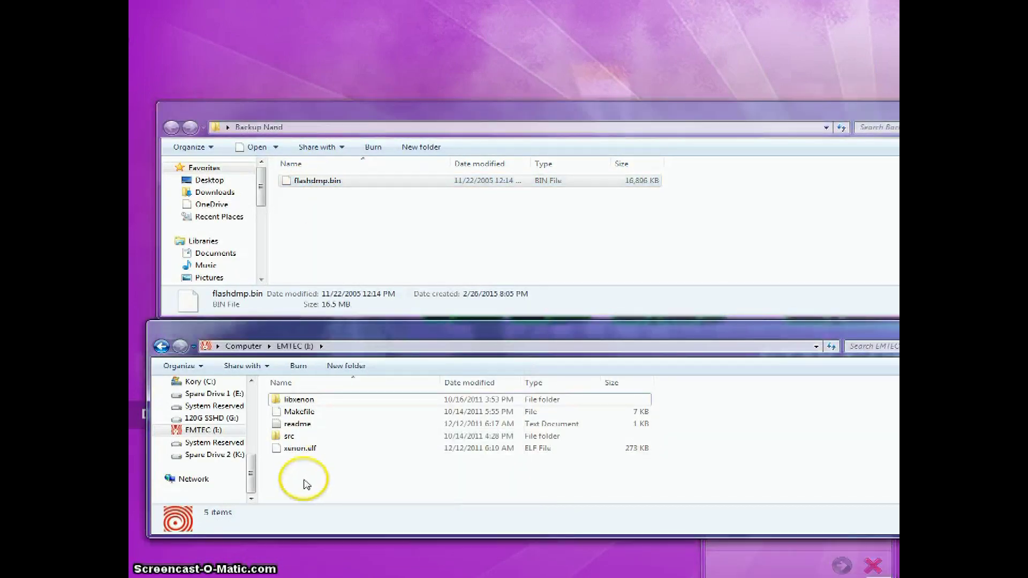
right_click(323, 453)
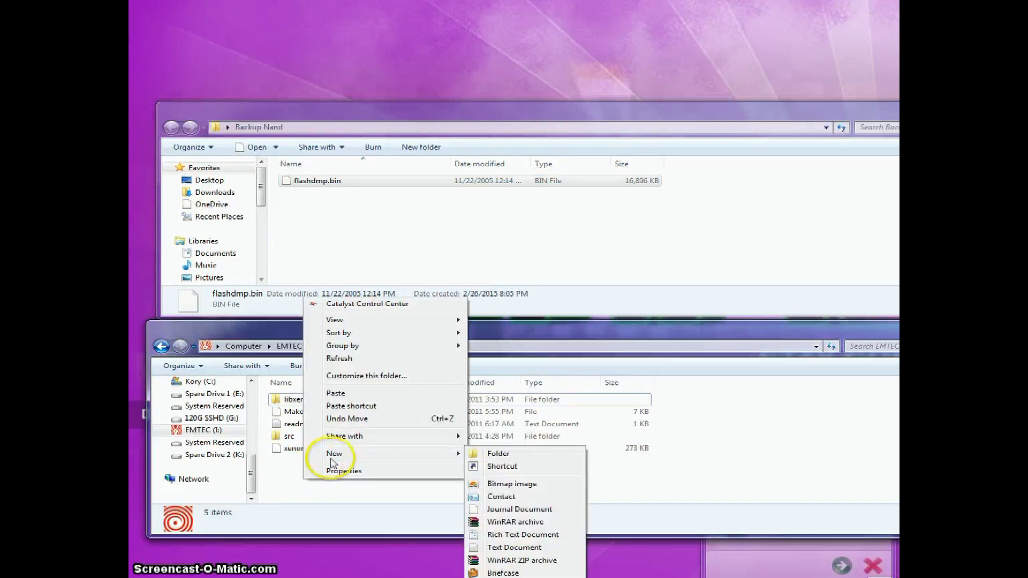
click(365, 392)
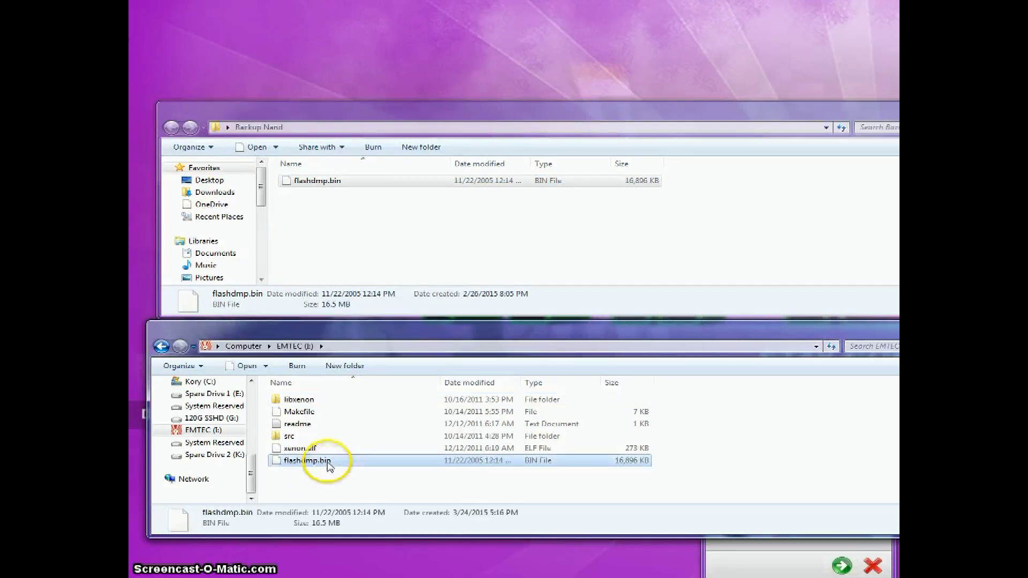
right_click(310, 463)
Rename the pasted flashdmp.bin on EMTEC (I:) to nandflash.bin
click(346, 442)
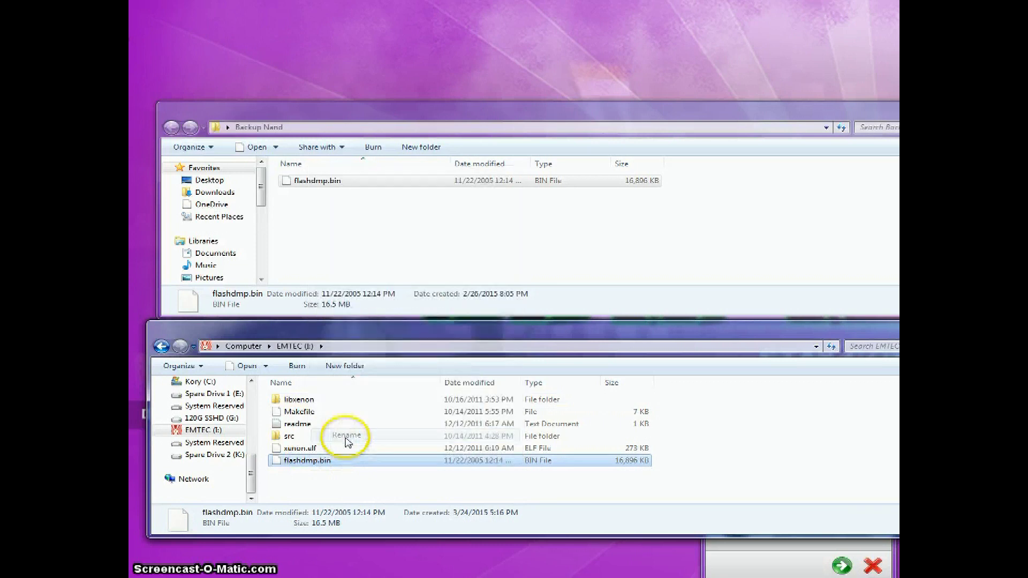
text(nandf)
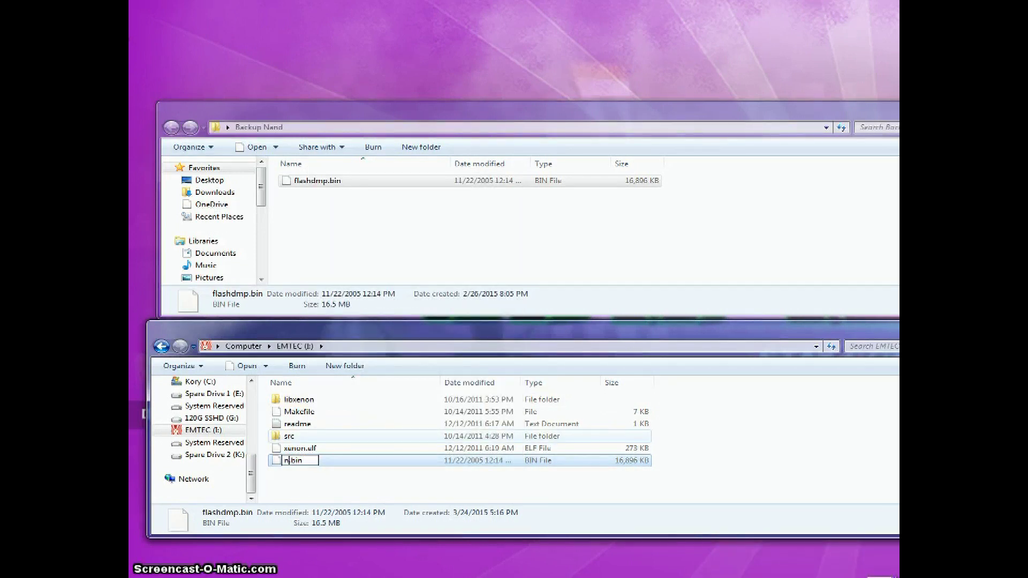
text(lash)
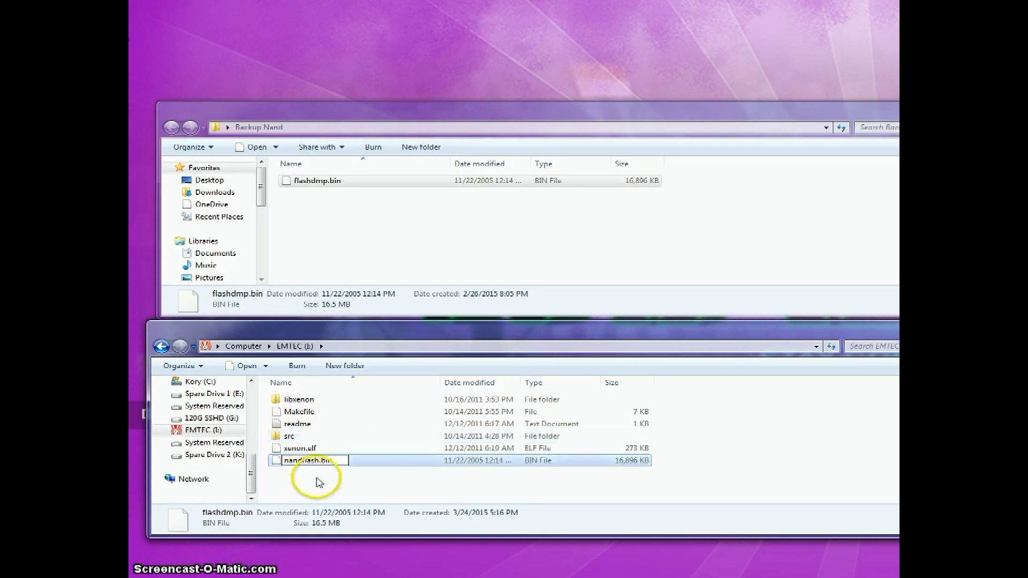
click(287, 471)
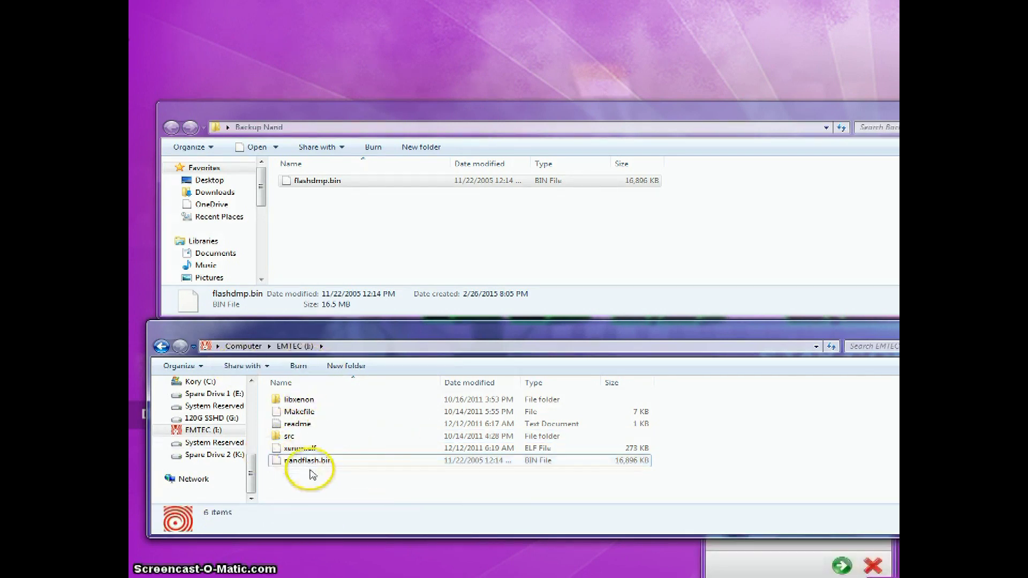
click(873, 564)
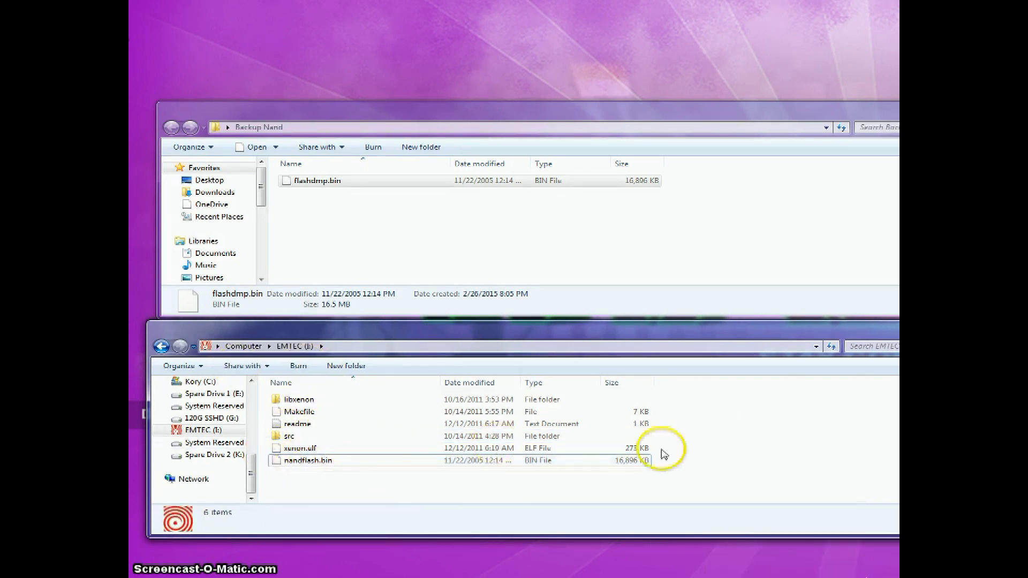
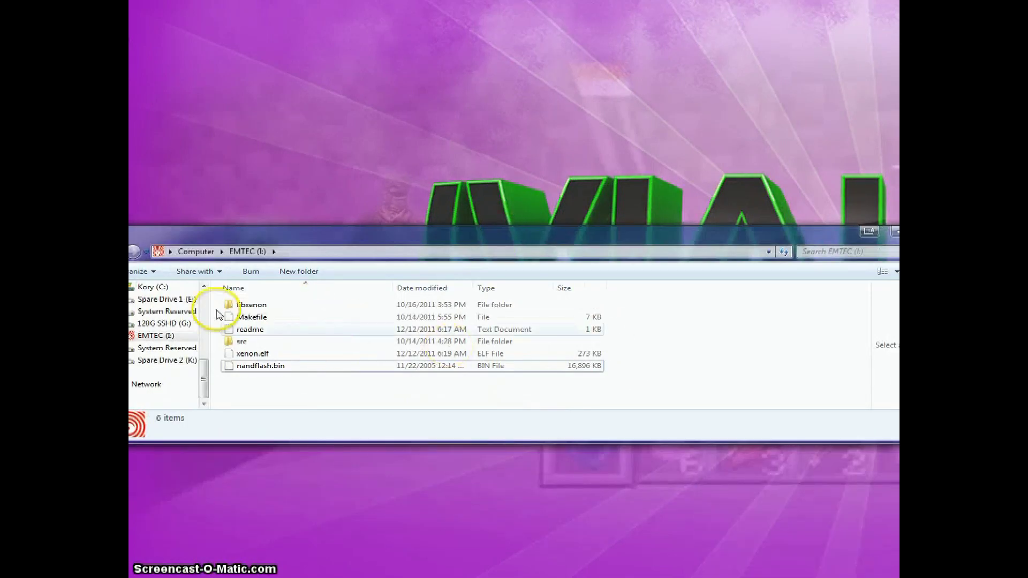
Pick nandflash.bin on the USB drive as the image rawflash writes to NAND
drag(268, 367, 298, 390)
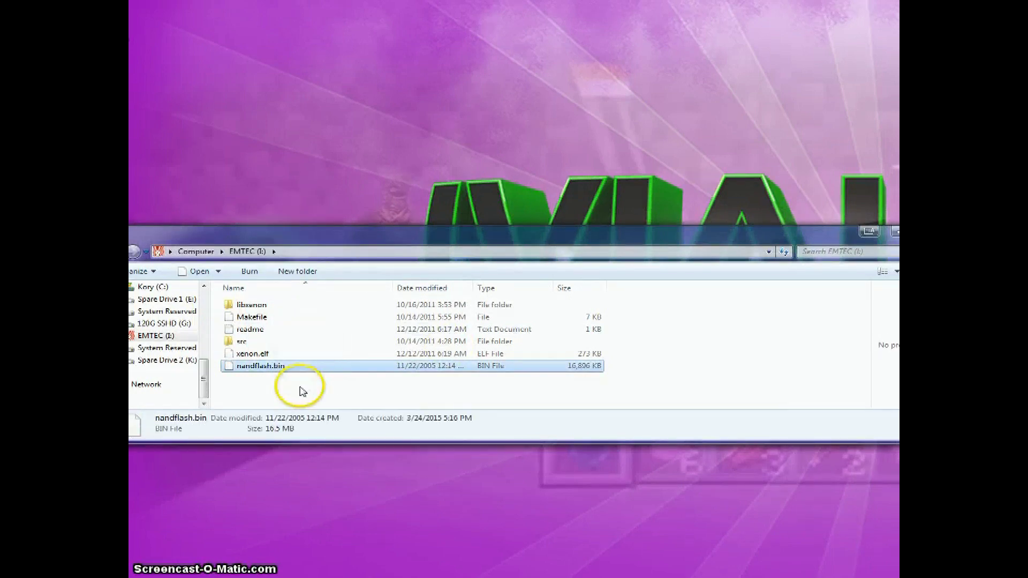
click(216, 308)
drag(251, 231, 267, 226)
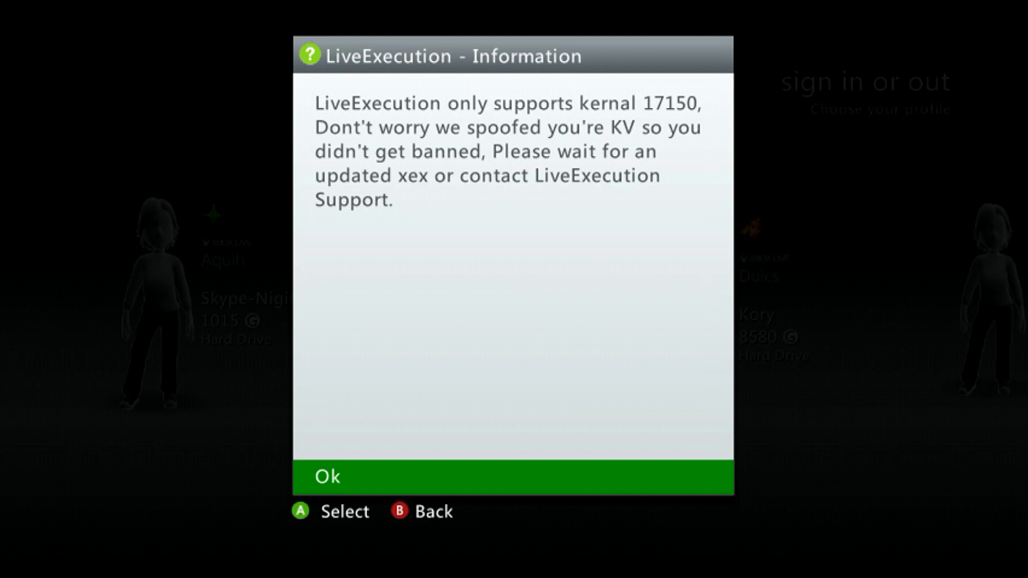
Dismiss the LiveExecution kernel 17150 notice and skip profile sign-in
key(Return)
key(Right)
key(Right)
key(Right)
key(Right)
key(Right)
key(Right)
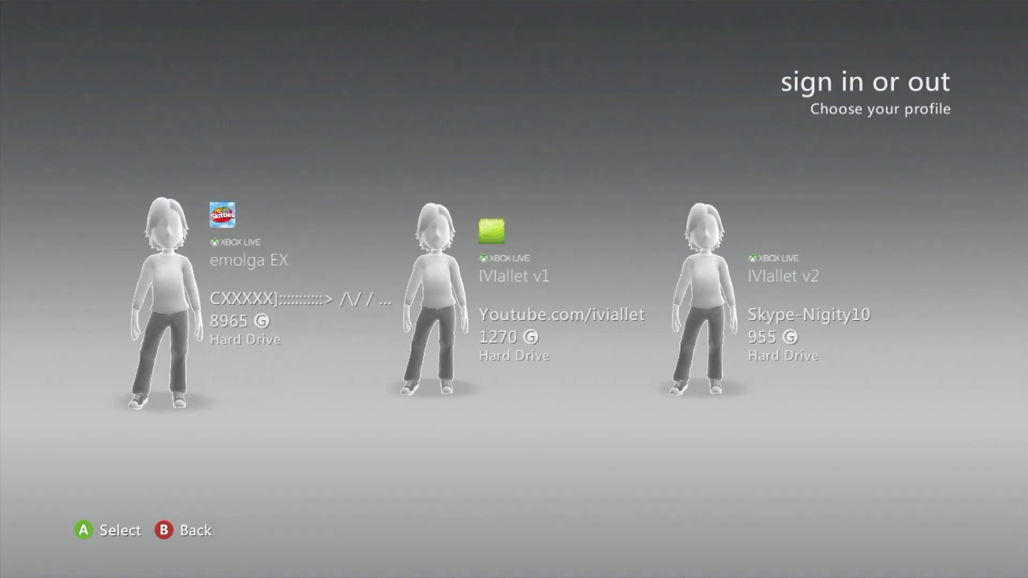
key(Right)
key(Right)
key(Right)
key(Right)
key(Right)
key(Right)
key(Right)
key(Right)
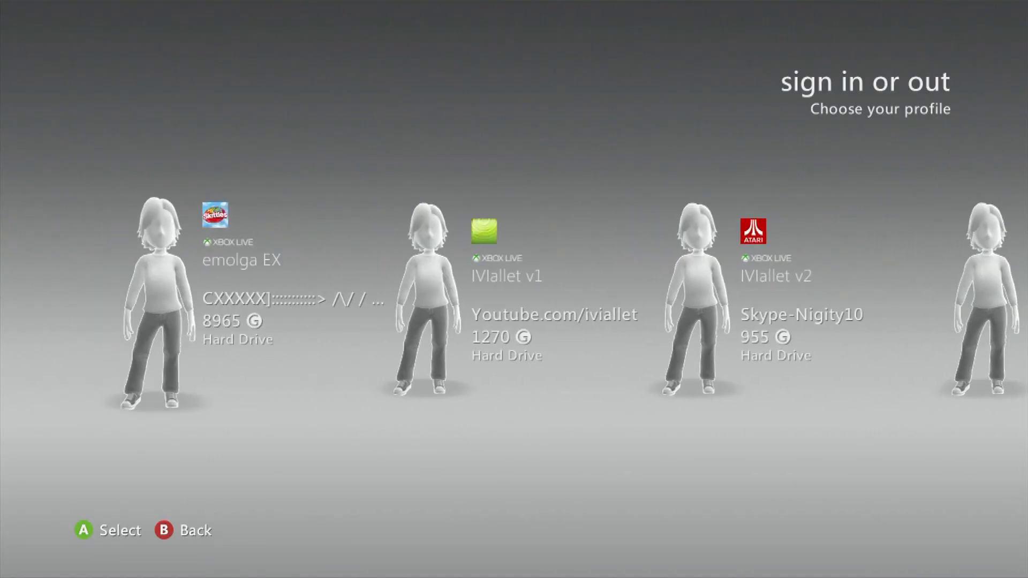
key(Right)
key(Right)
key(Right)
key(Right)
key(Right)
key(Return)
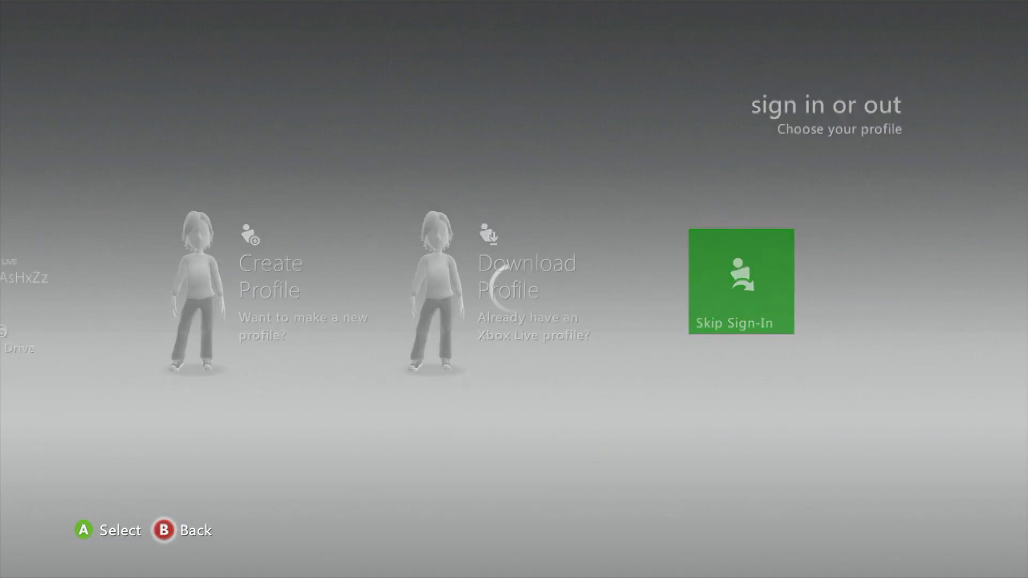
Check System Info under Console Settings for dashboard 2.0.16756.0, then back out to System Settings
key(Right)
key(Right)
key(Right)
key(Right)
key(Right)
key(Right)
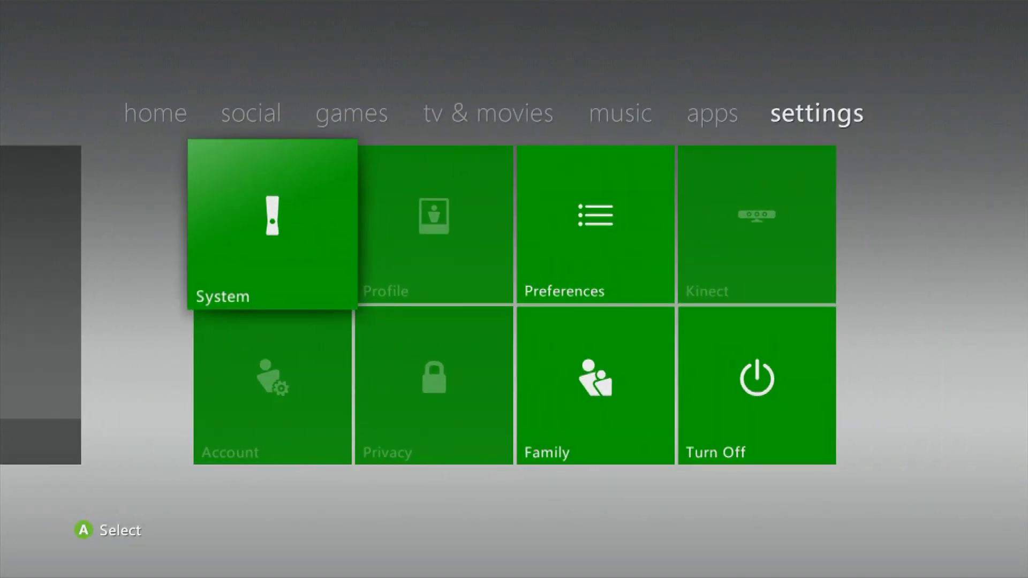
key(Return)
key(Down)
key(Up)
key(Return)
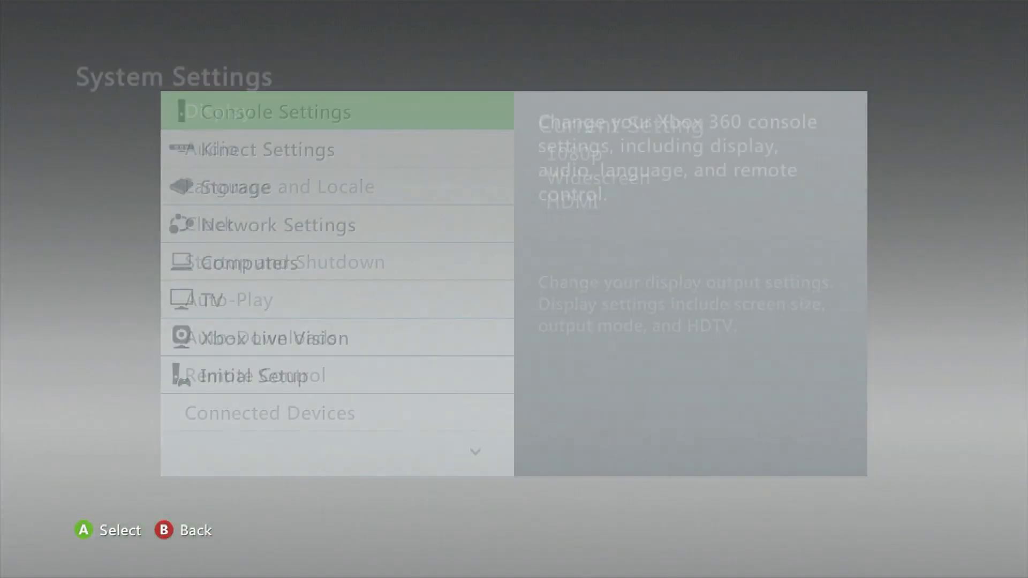
key(Escape)
key(Return)
key(Down)
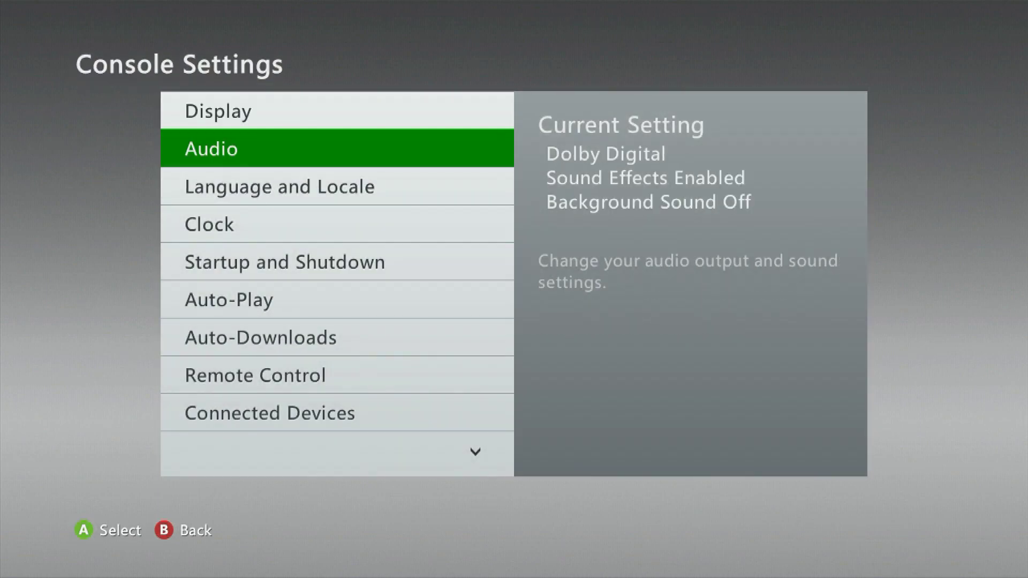
key(Down)
key(Down)
key(Down)
key(Down)
key(Down)
key(Down)
key(Down)
key(Down)
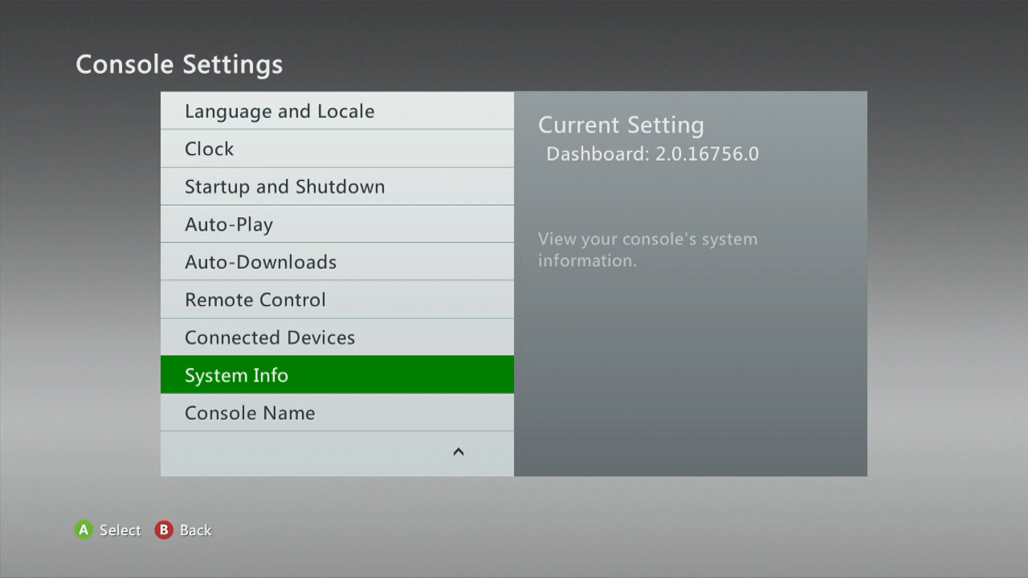
key(Escape)
key(Escape)
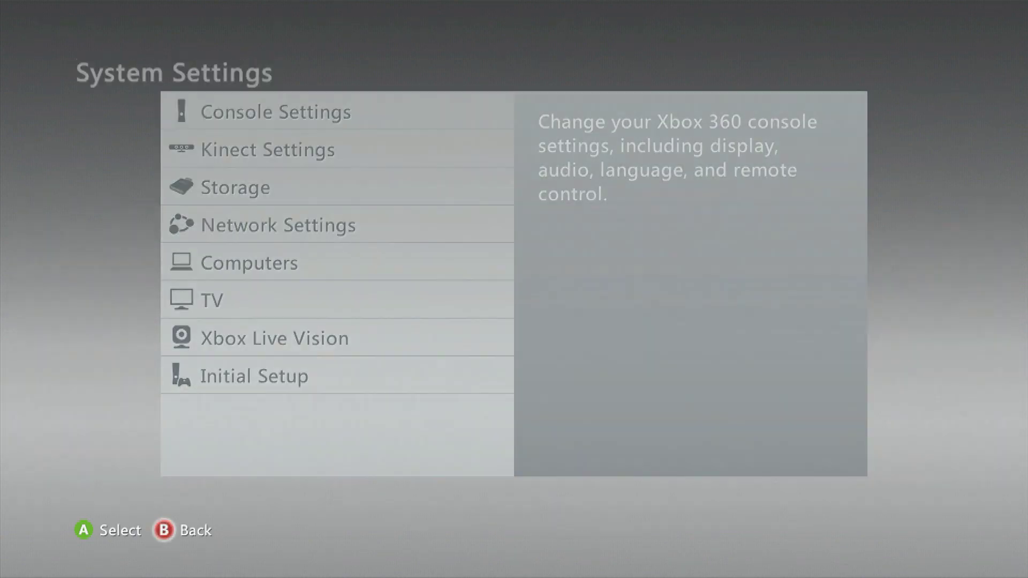
Open the My Games collection from the games area and highlight XeXMenu 1.2
key(Left)
key(Left)
key(Left)
key(Left)
key(Right)
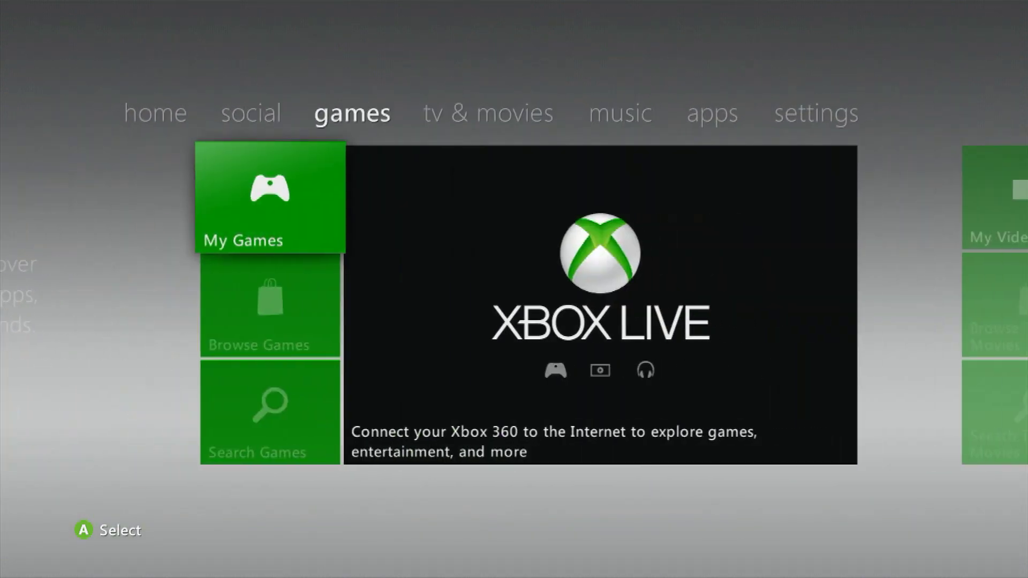
key(Return)
key(Right)
key(Right)
key(Right)
key(Right)
key(Right)
key(Right)
key(Right)
key(Right)
key(Right)
key(Right)
key(Right)
key(Right)
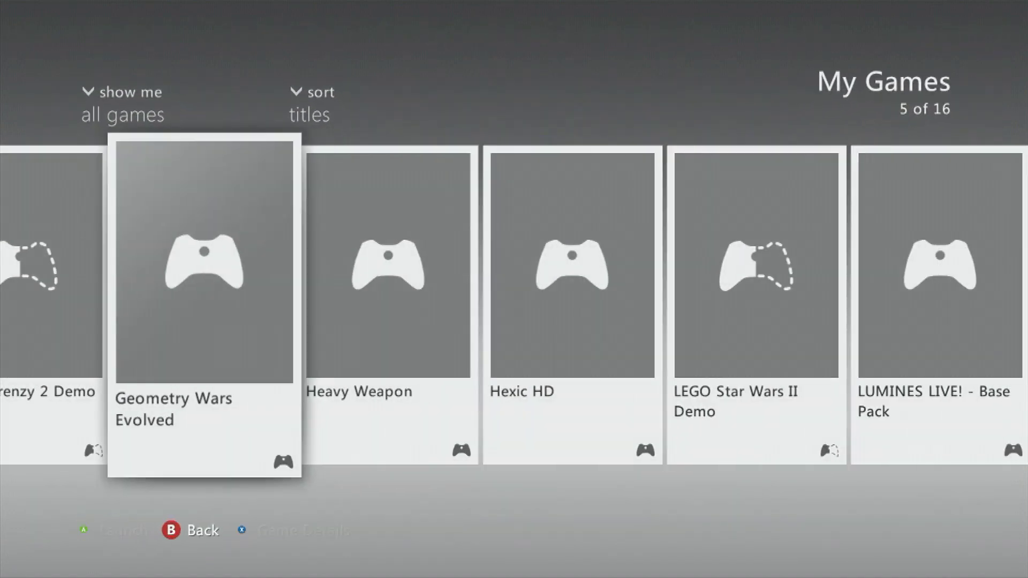
key(Right)
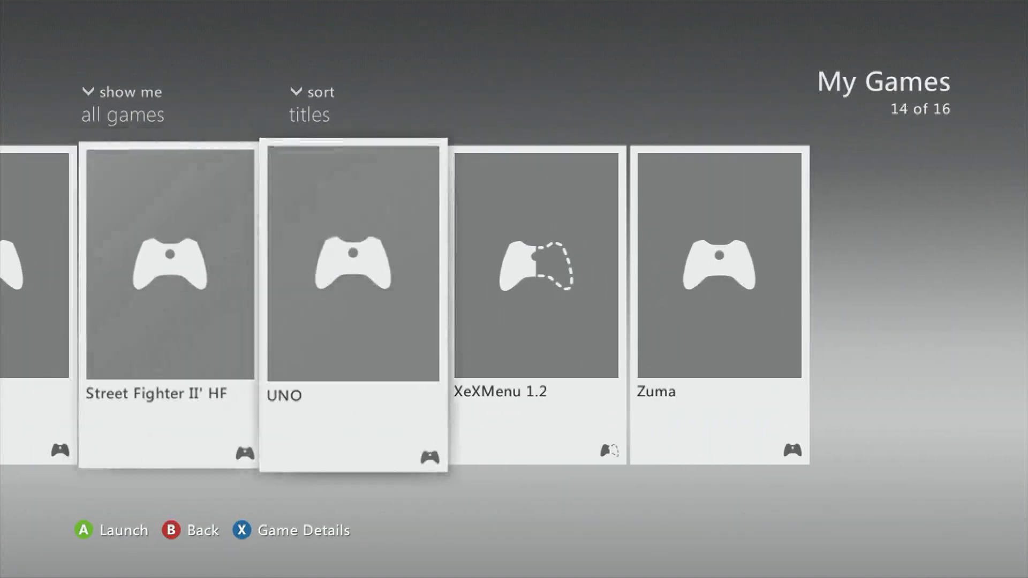
key(Right)
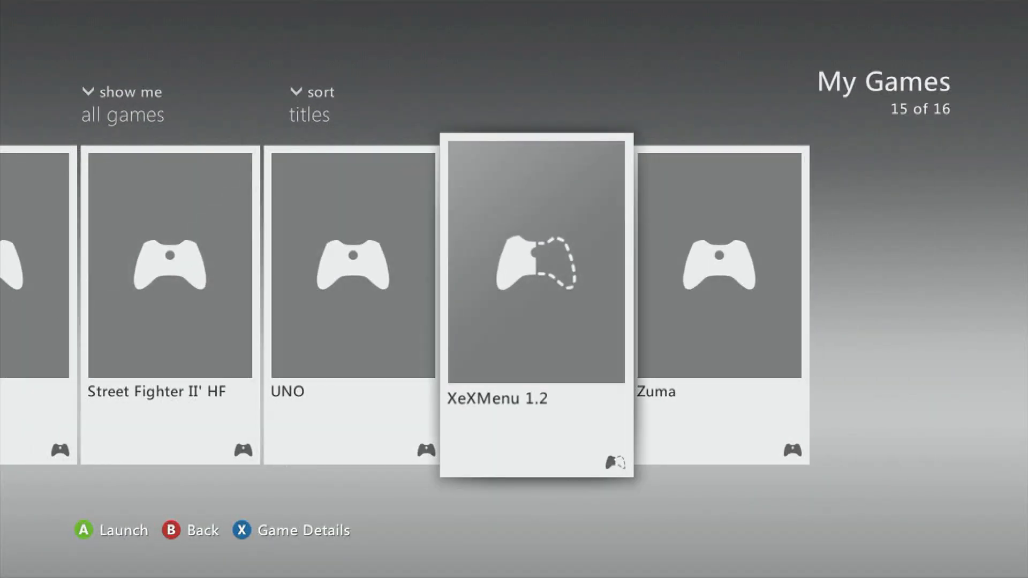